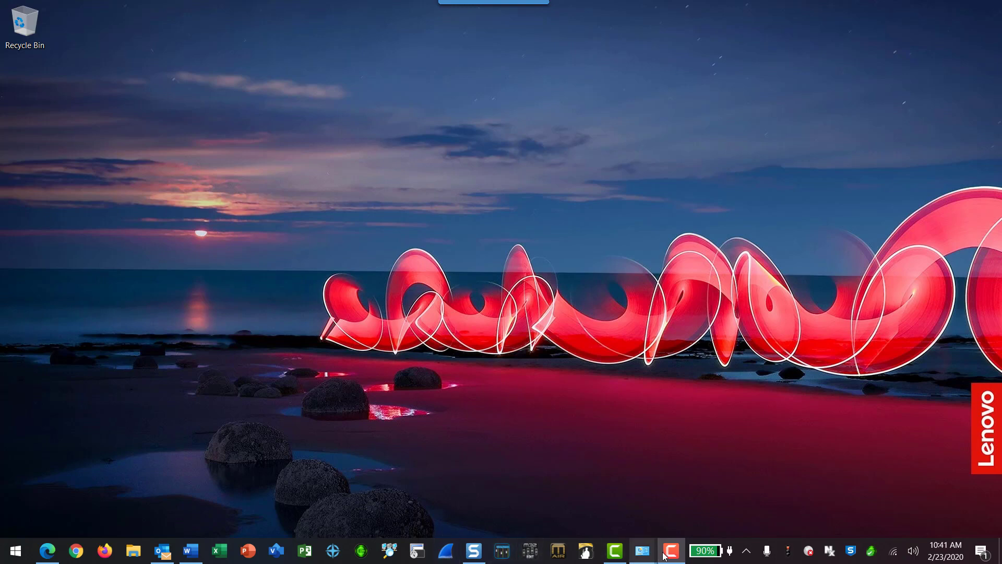
# Bring up the Network Connections window listing LAN-Dongle-TP, Wi-Fi and the other adapters
pyautogui.moveTo(633, 554)
pyautogui.click(685, 500)
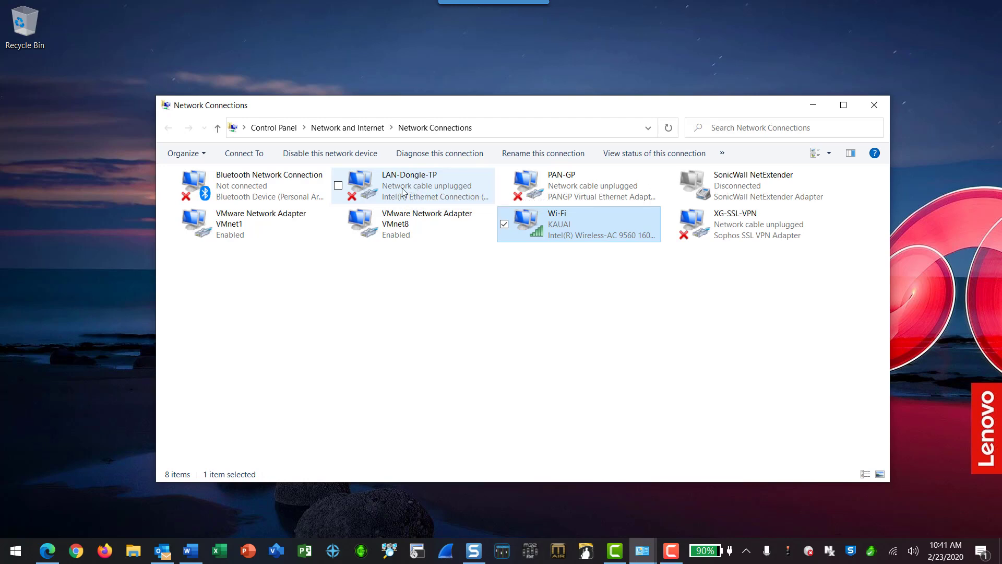
pyautogui.rightClick(402, 188)
pyautogui.click(355, 316)
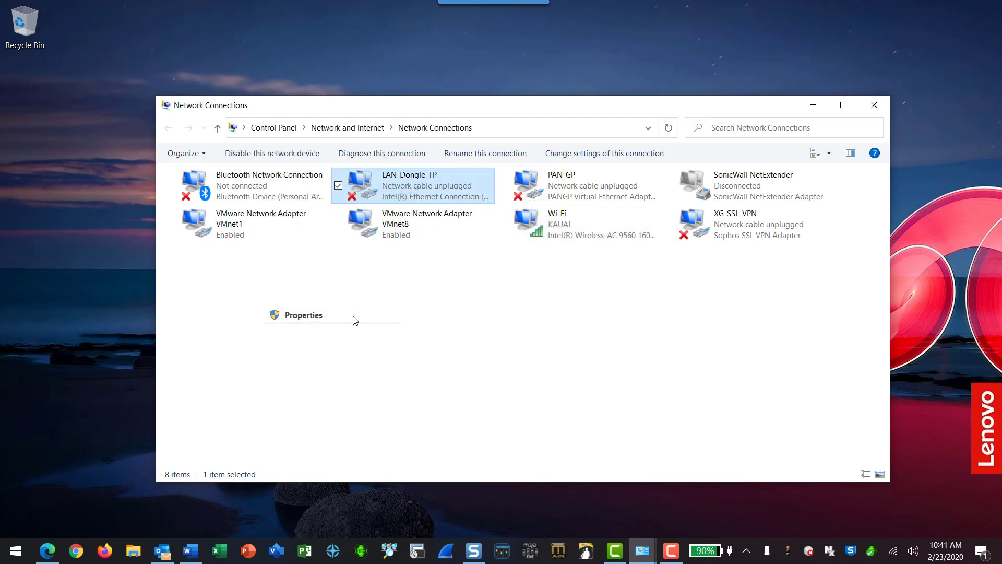
pyautogui.click(327, 335)
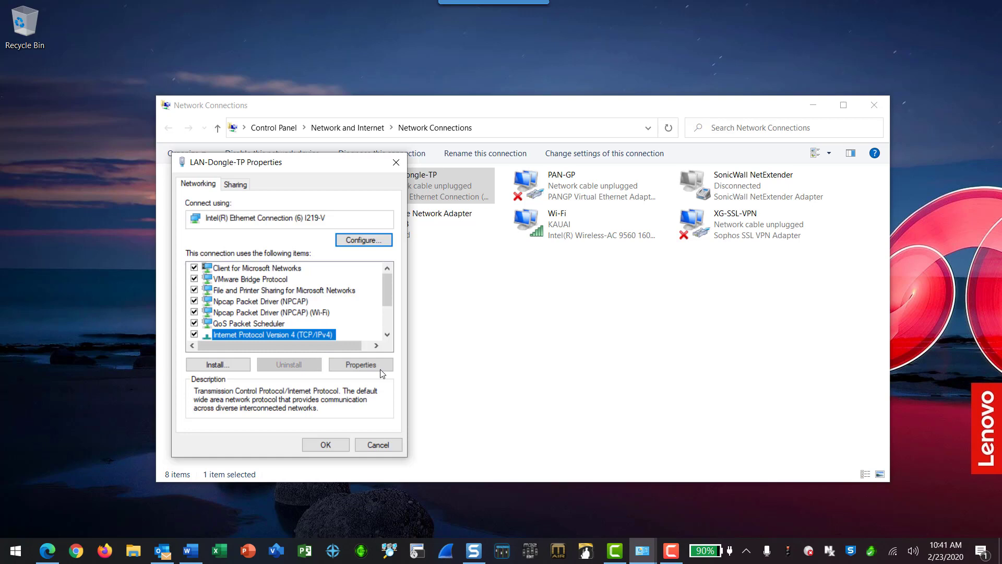
pyautogui.click(375, 367)
pyautogui.click(412, 458)
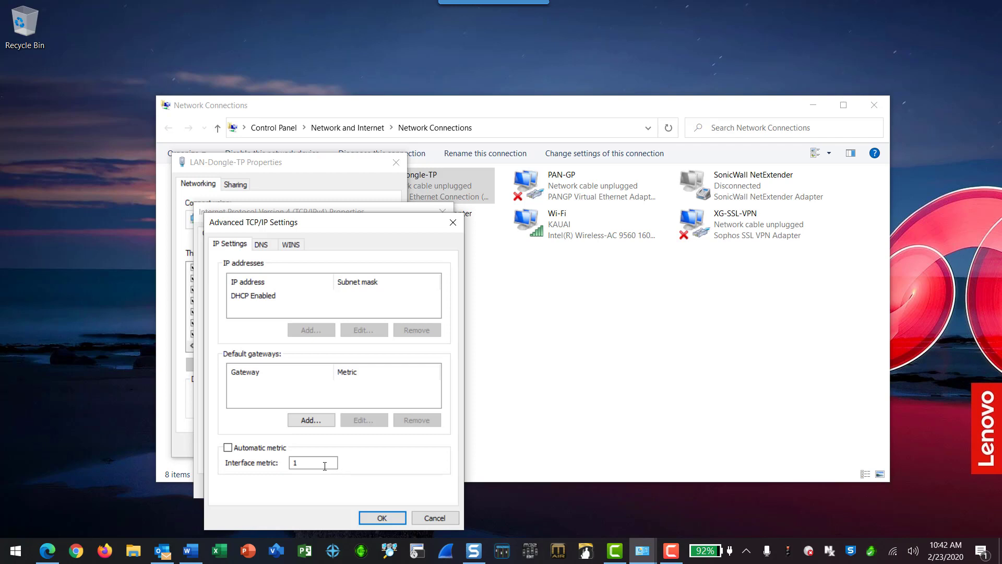
pyautogui.click(427, 518)
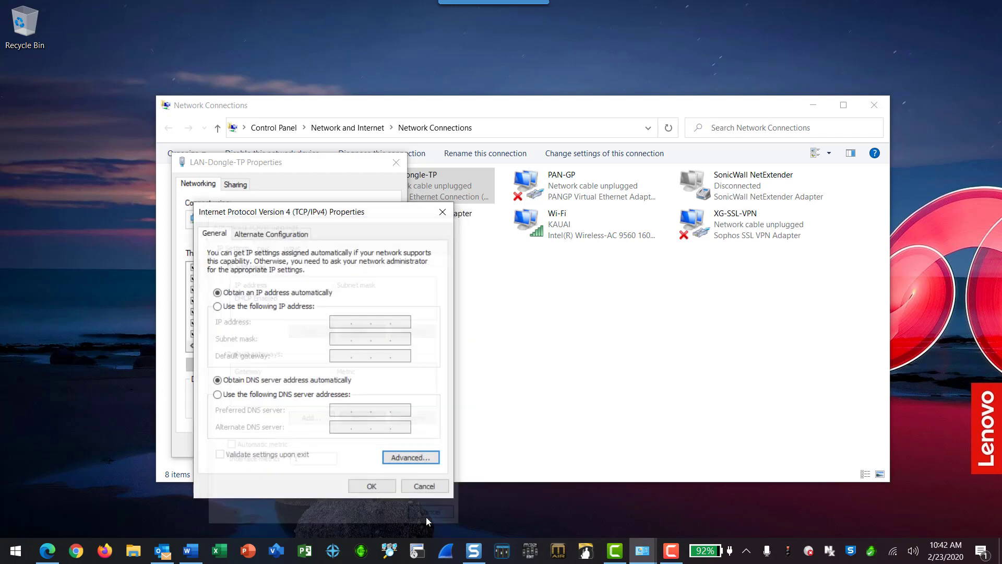
pyautogui.click(418, 488)
pyautogui.click(368, 445)
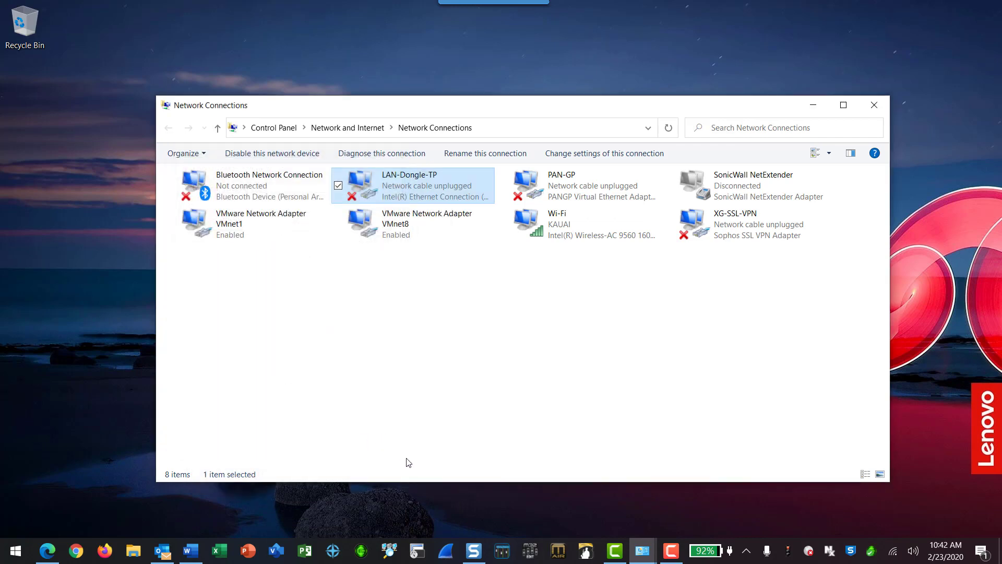
pyautogui.rightClick(531, 213)
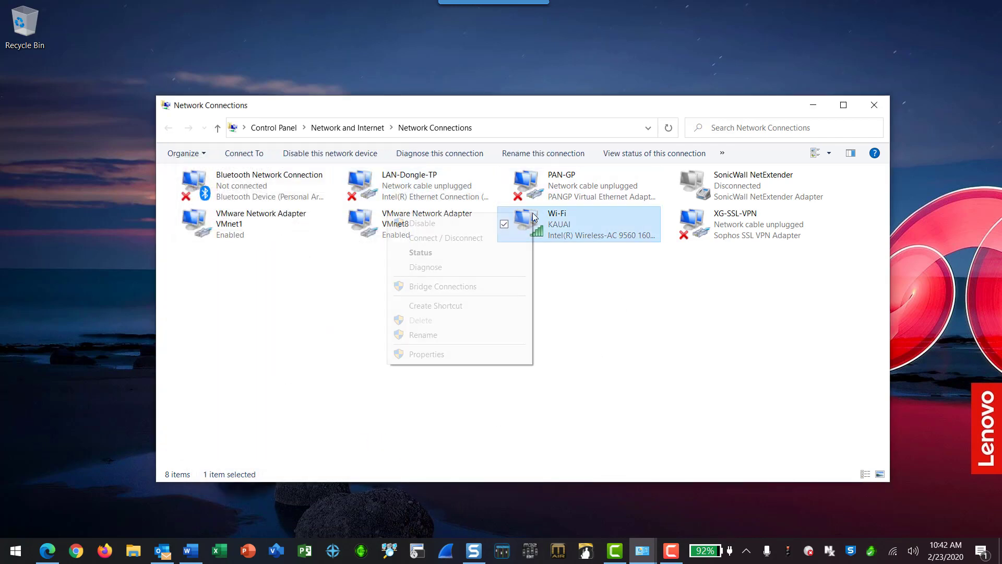
pyautogui.click(441, 354)
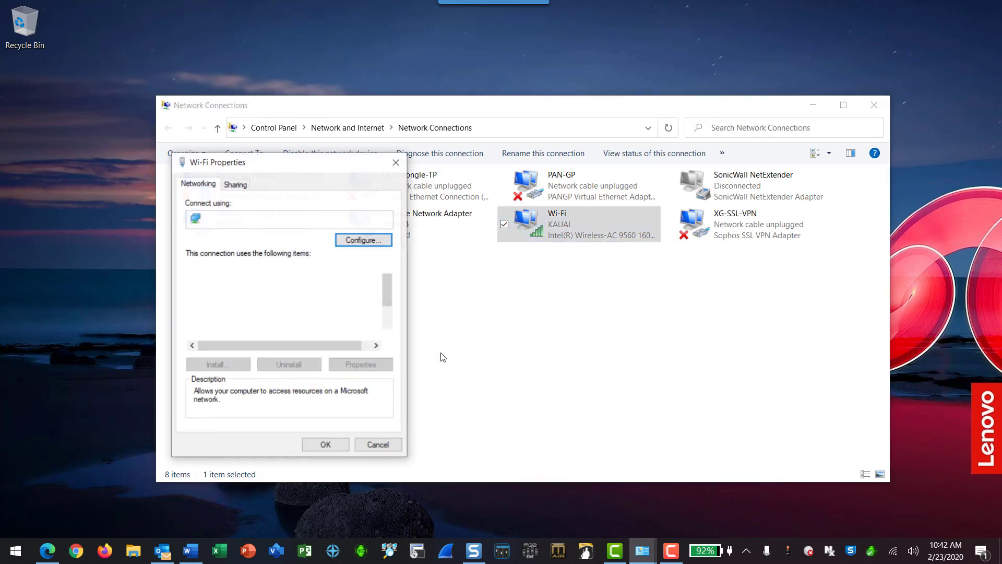
pyautogui.click(315, 334)
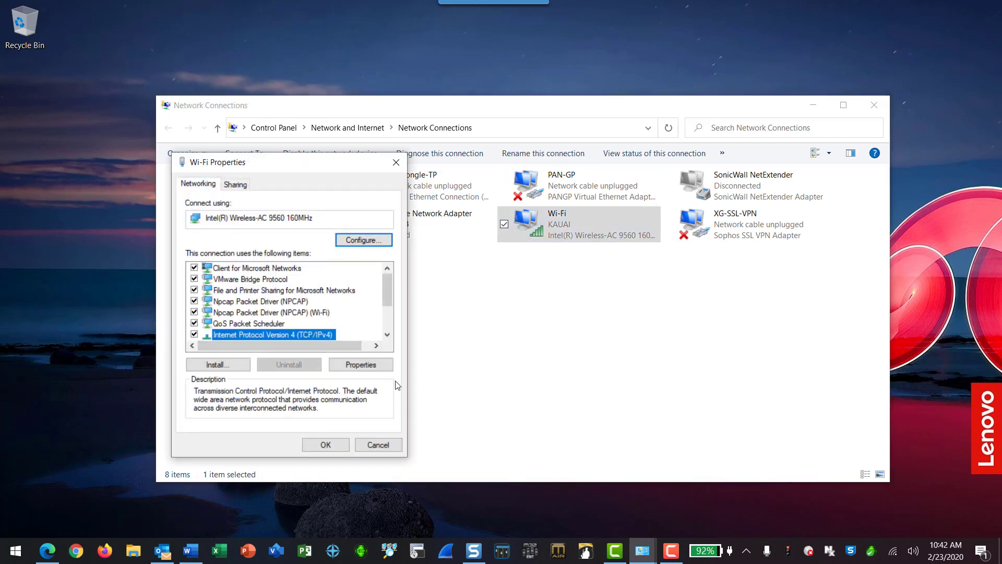
pyautogui.click(383, 370)
pyautogui.click(404, 456)
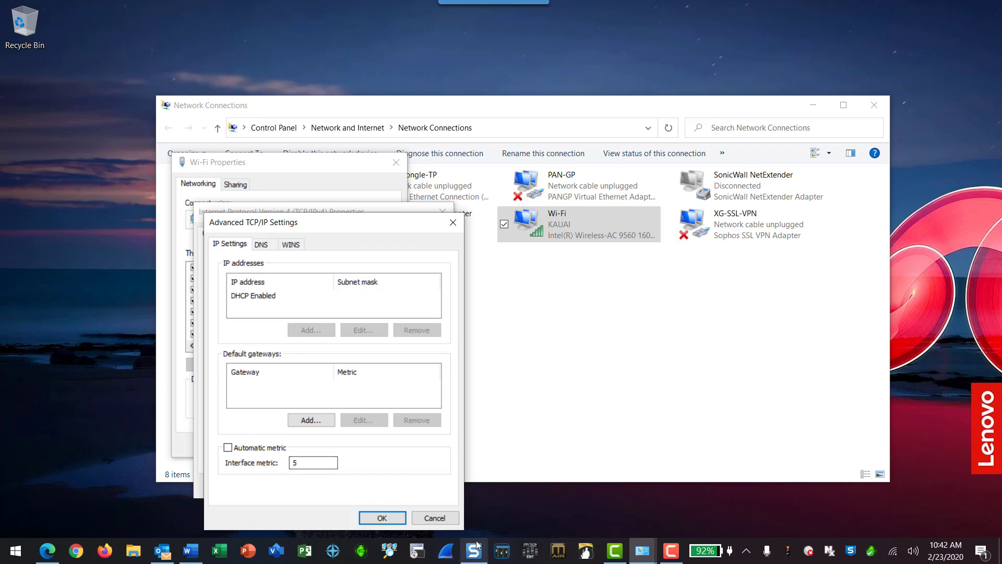
pyautogui.click(446, 518)
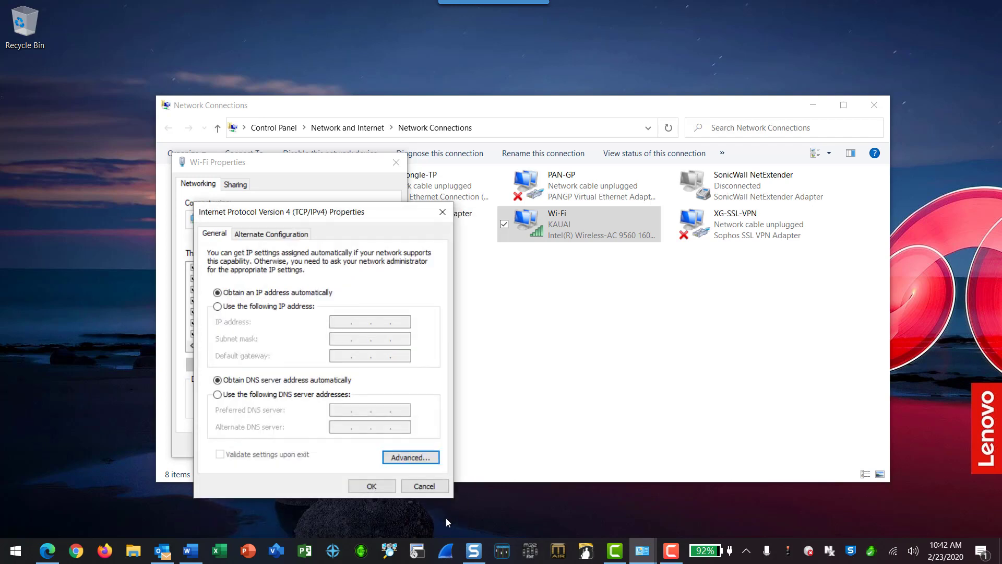
pyautogui.click(427, 486)
pyautogui.click(373, 444)
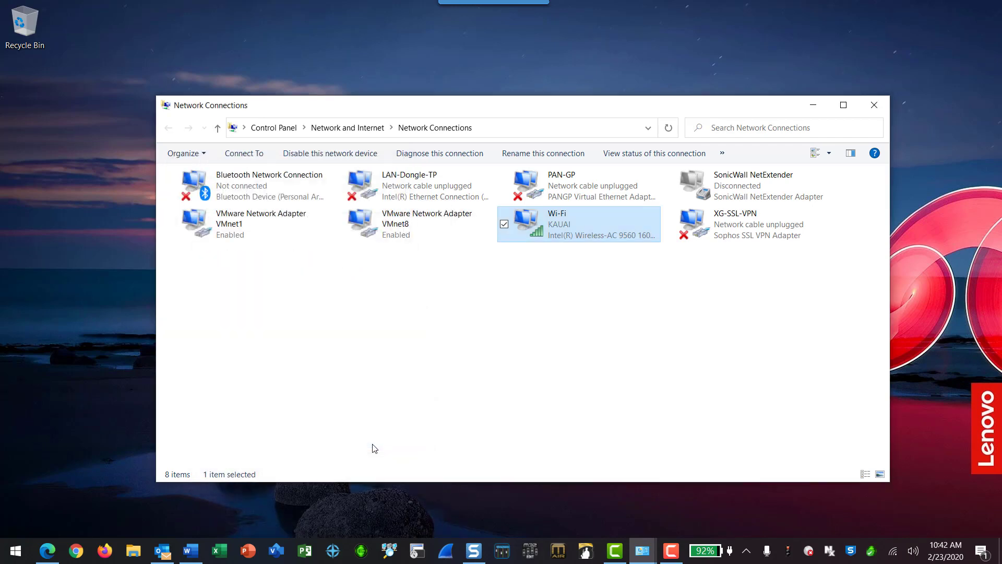
# Launch an administrator PowerShell and enter the Get-NetIPInterface command
pyautogui.rightClick(12, 560)
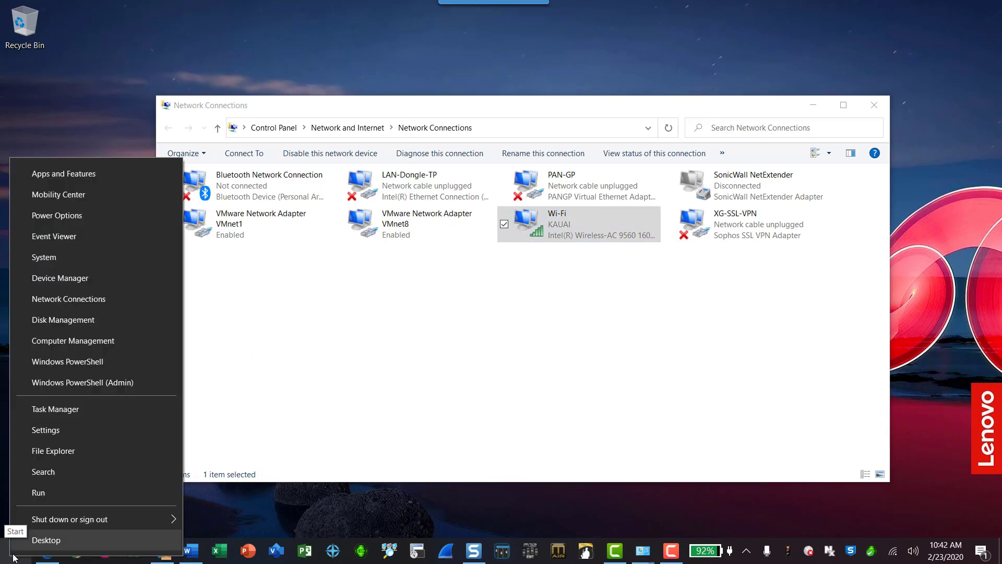
pyautogui.click(86, 384)
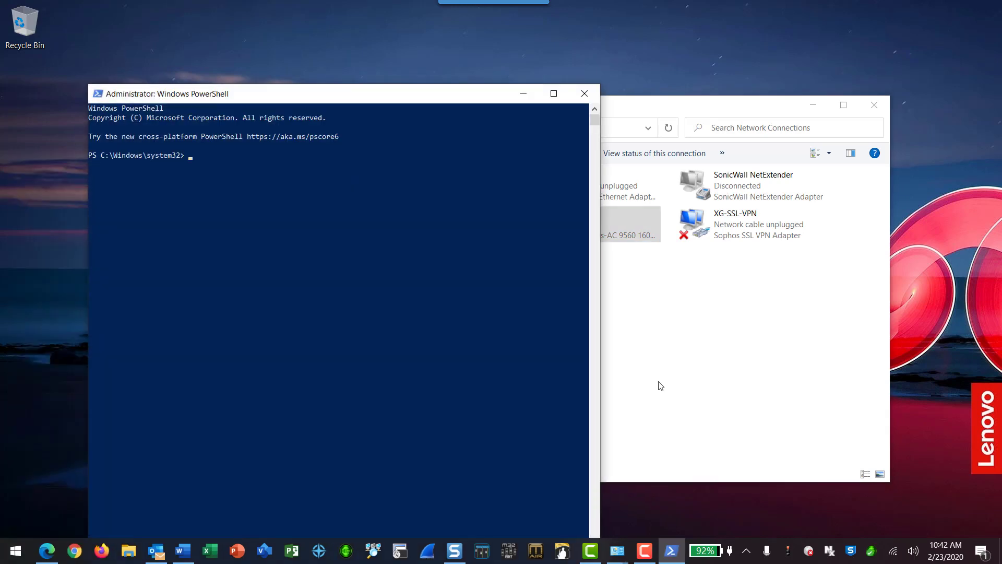
pyautogui.write('get-netipin')
pyautogui.press('Tab')
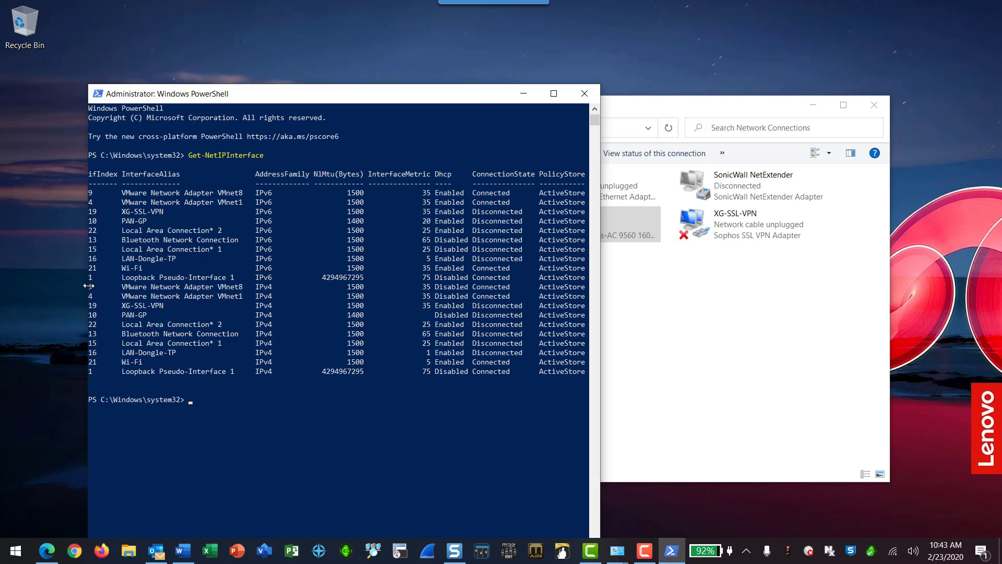
# Narrow the console, rerun Get-NetIPInterface to confirm metrics 1 (LAN-Dongle-TP) and 5 (Wi-Fi), then close it
pyautogui.moveTo(89, 286); pyautogui.dragTo(108, 276)
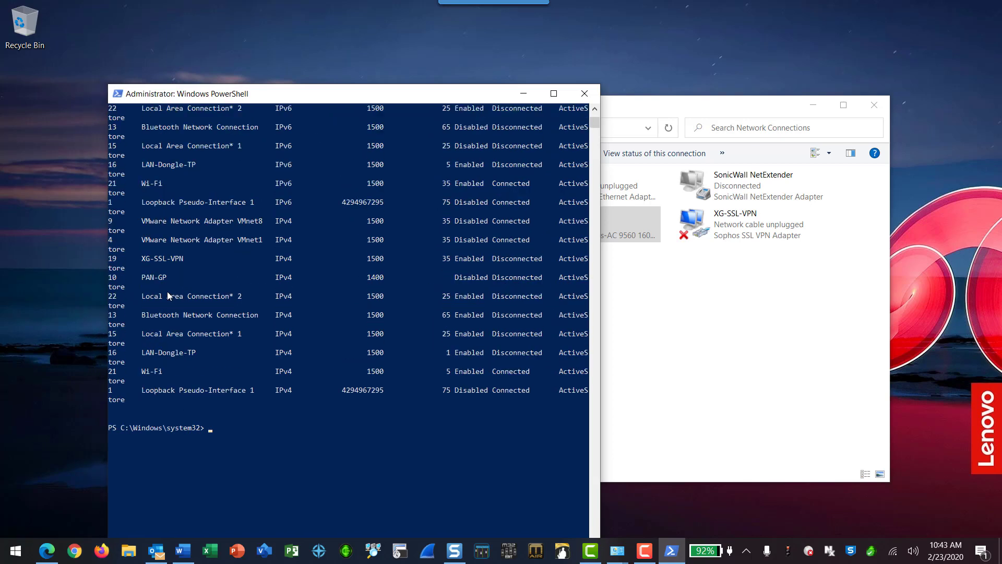
pyautogui.click(323, 216)
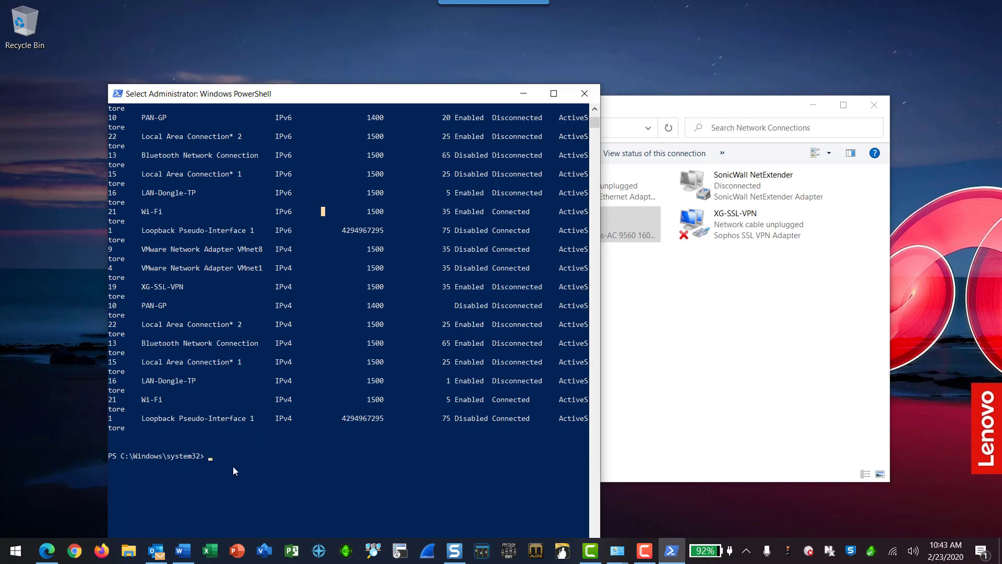
pyautogui.press('Escape')
pyautogui.press('Up')
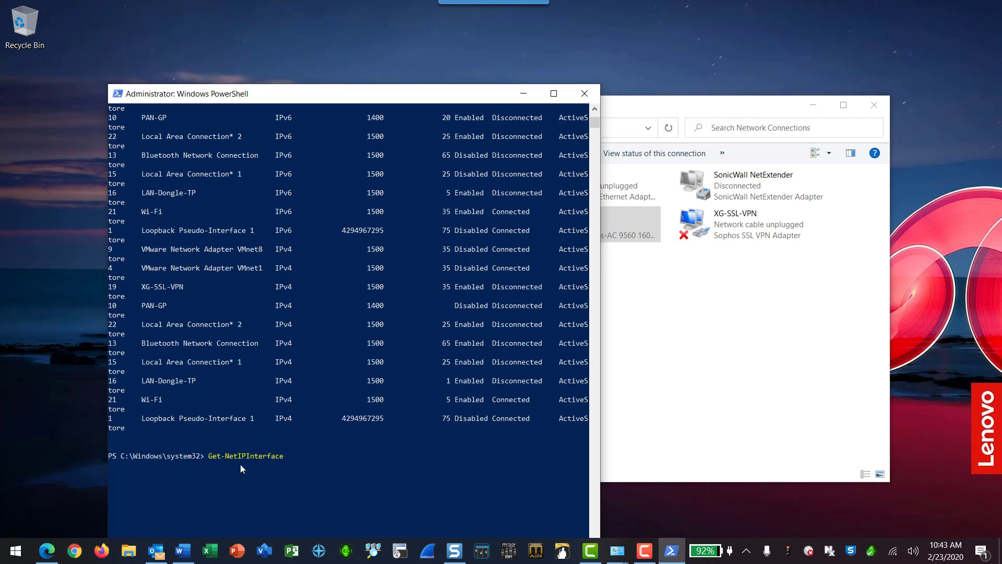
pyautogui.press('Return')
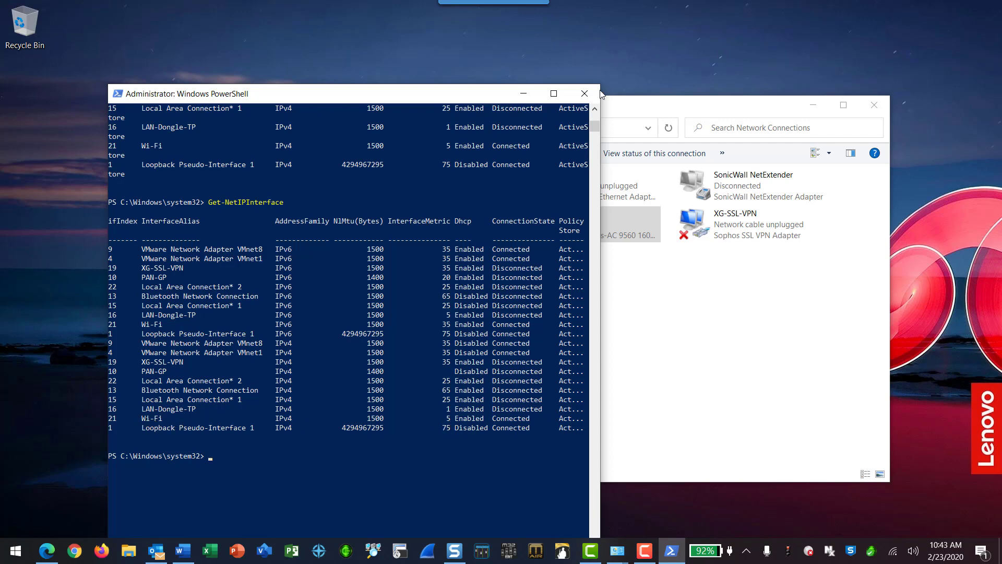
pyautogui.click(585, 93)
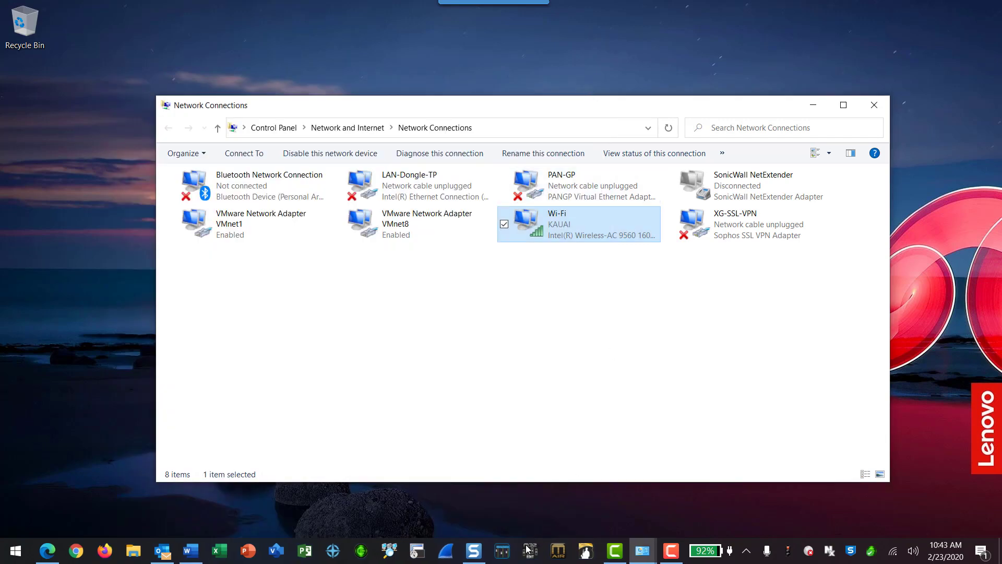
# Start Mixing Station and pick X32/M32 to reach the page showing console IP 10.0.1.111
pyautogui.click(502, 550)
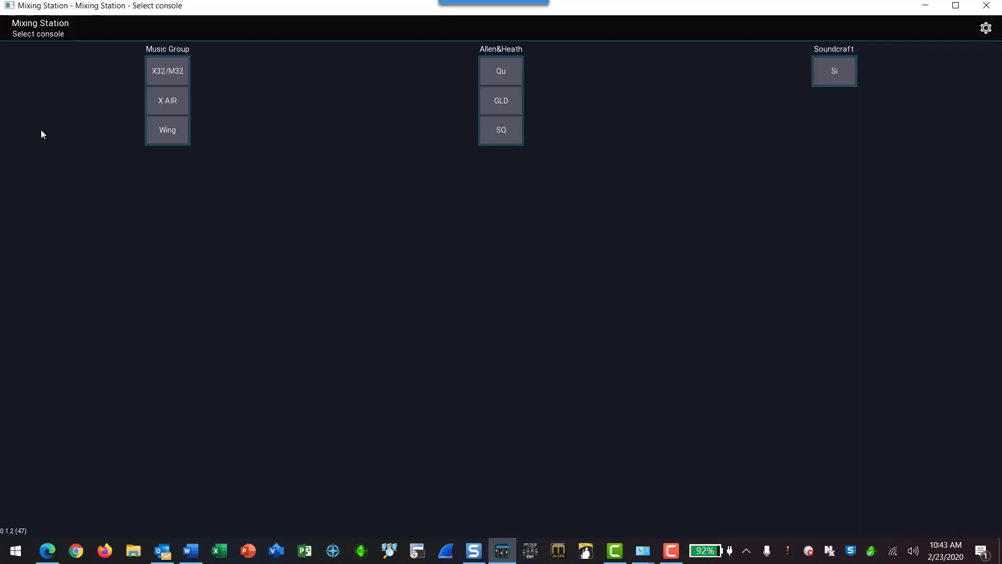
pyautogui.click(159, 75)
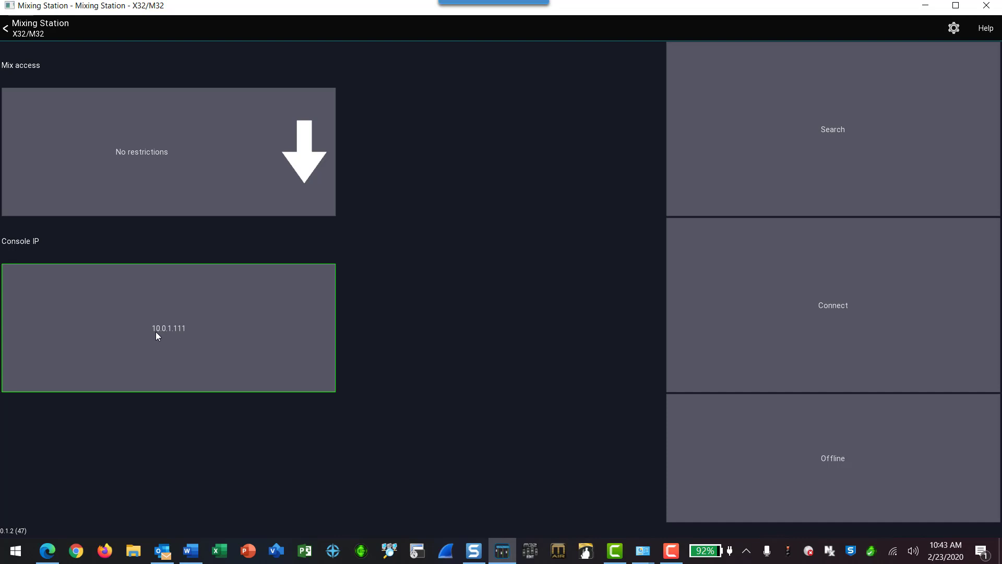
# Search the network and connect to the M32C 4.02 console at 172.31.2.22 to start syncing
pyautogui.click(817, 136)
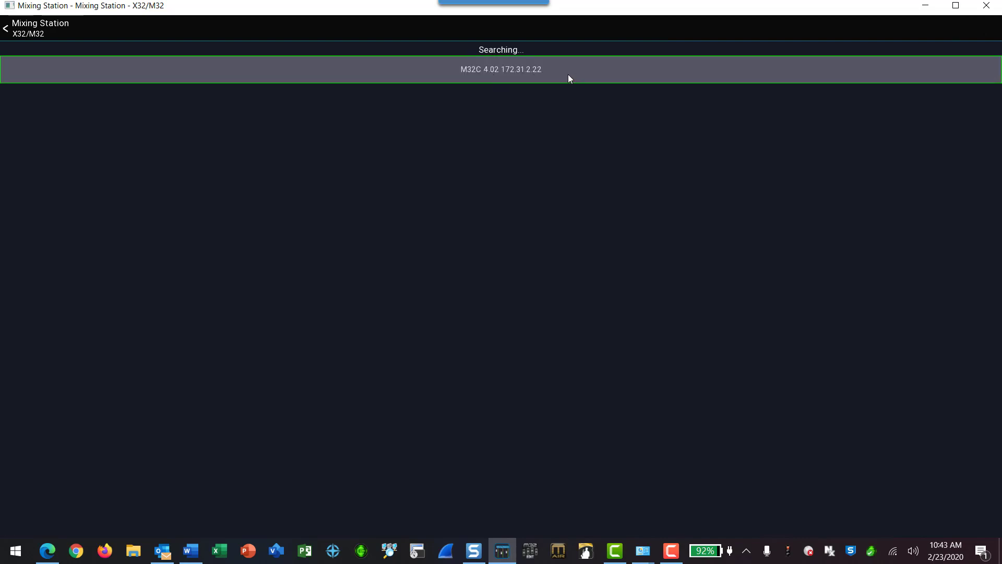
pyautogui.click(536, 76)
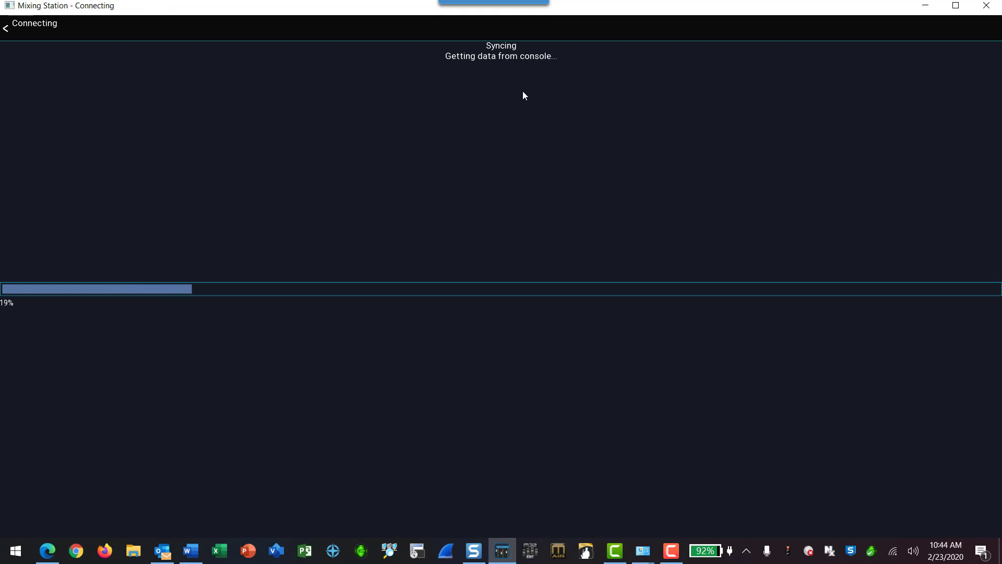